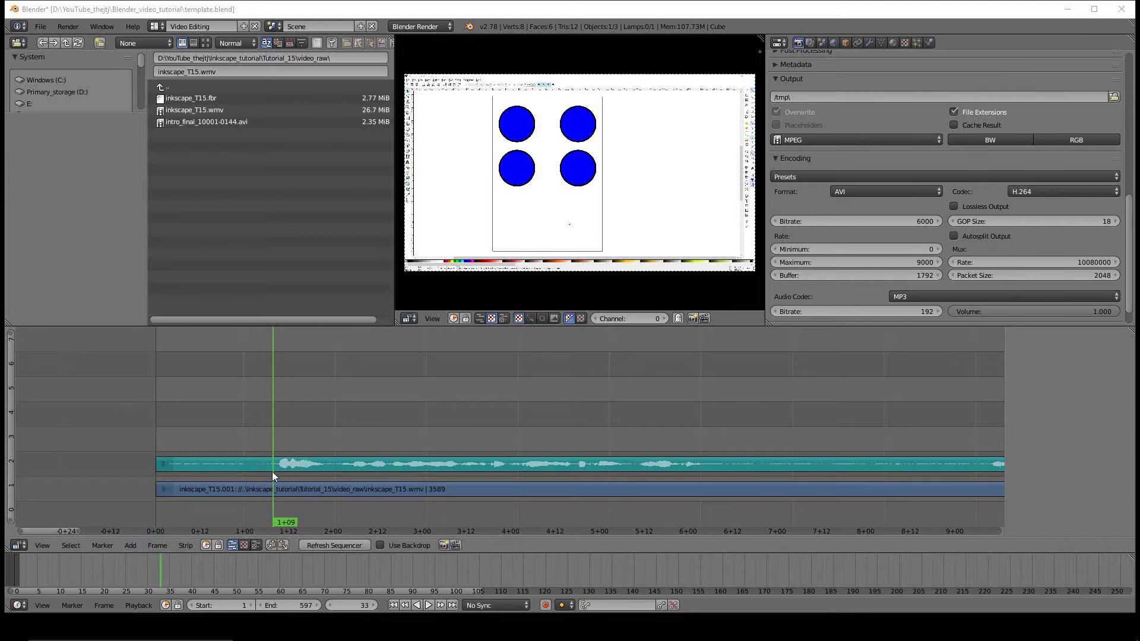
Add a Text effect strip at frame 35 on channel 3, above the video and audio strips
left_click(279, 472)
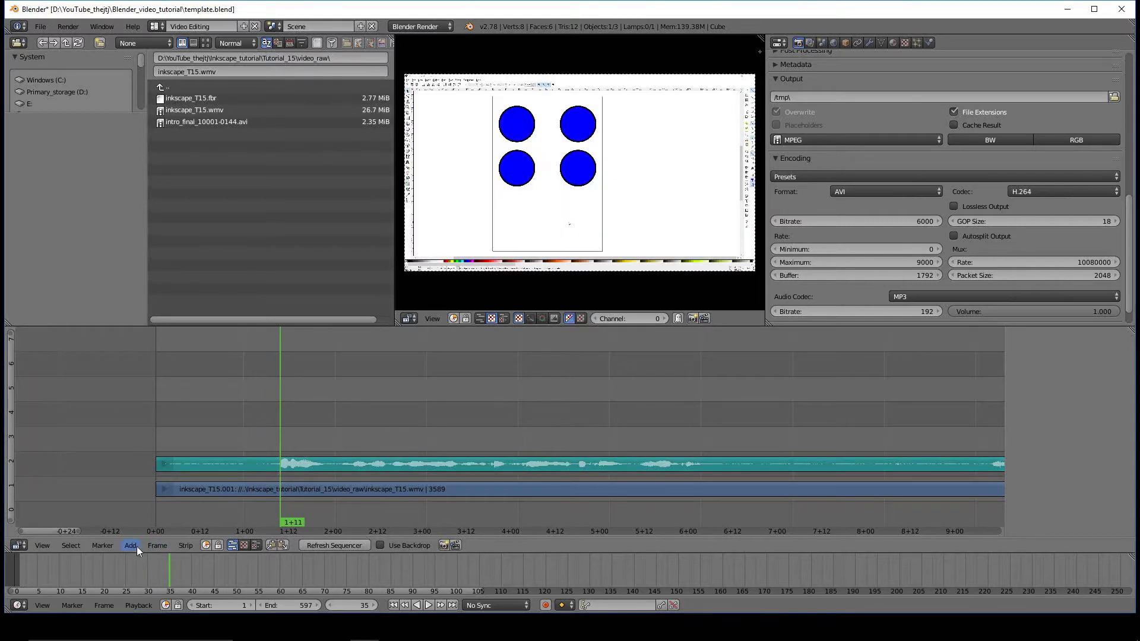
left_click(132, 545)
mouse_move(174, 459)
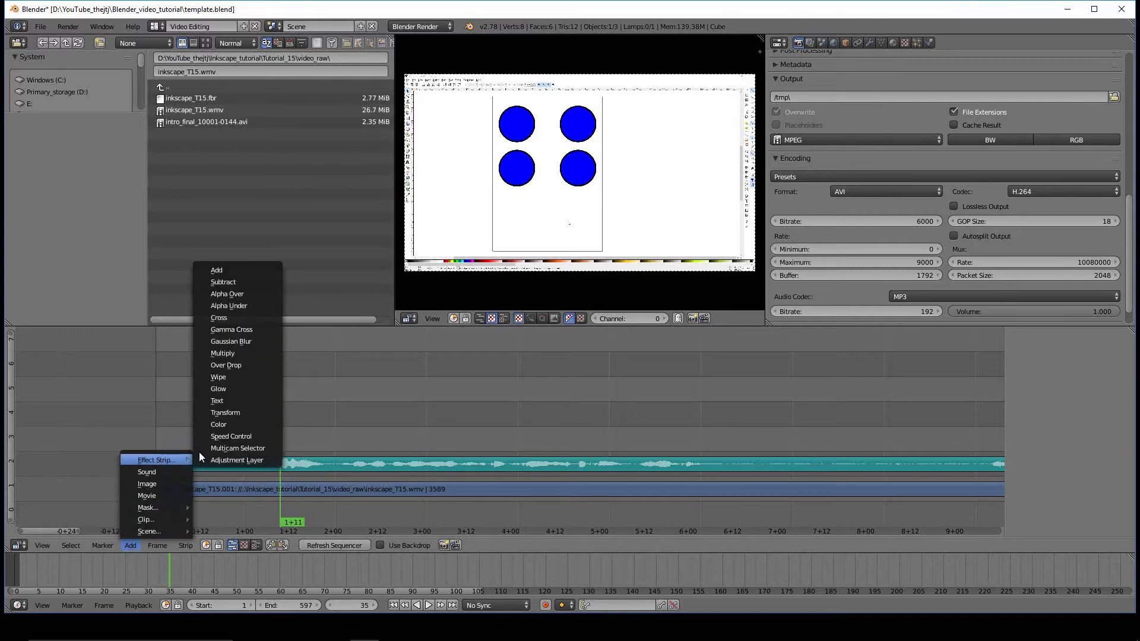
left_click(225, 400)
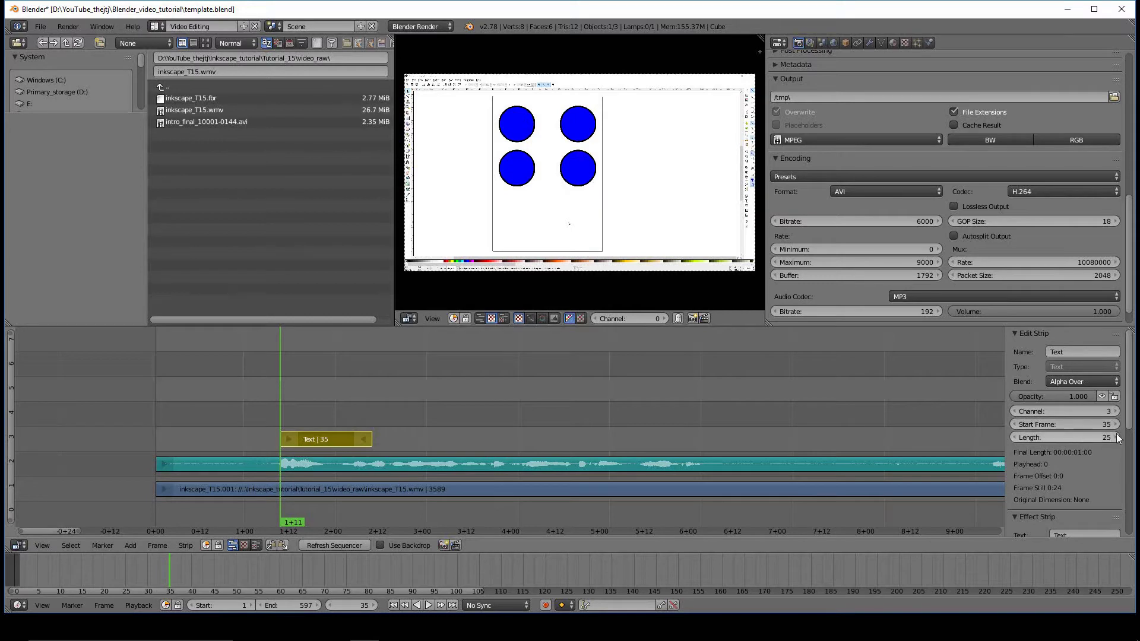
Lengthen the text strip to 34 frames
left_click_drag(1093, 438, 1114, 450)
scroll(1106, 475, "down", 5)
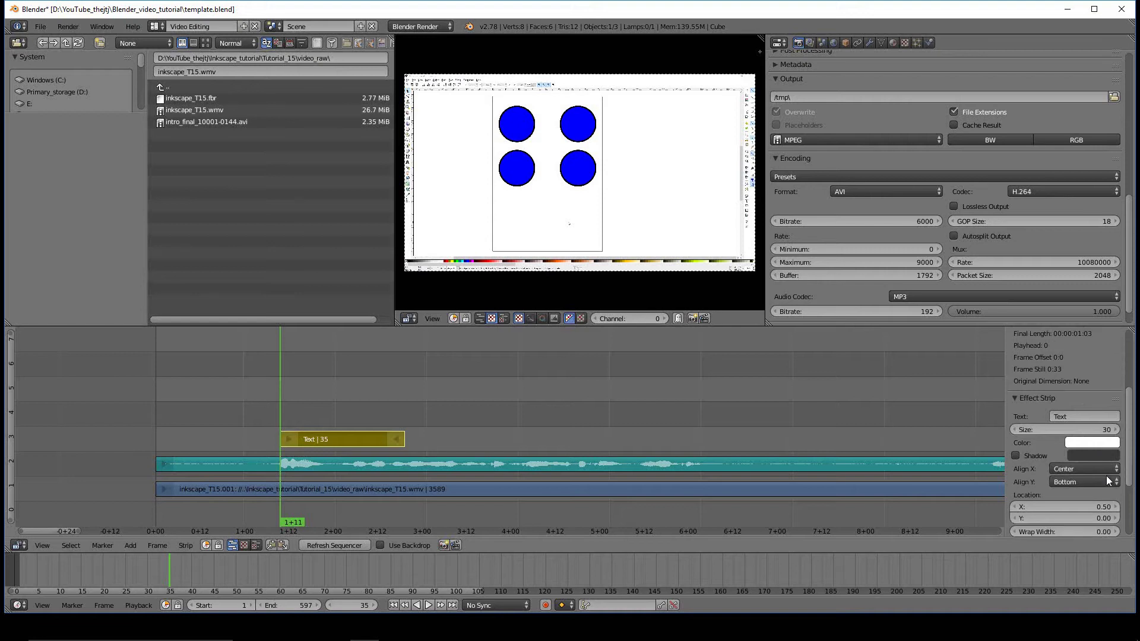
scroll(1042, 424, "down", 1)
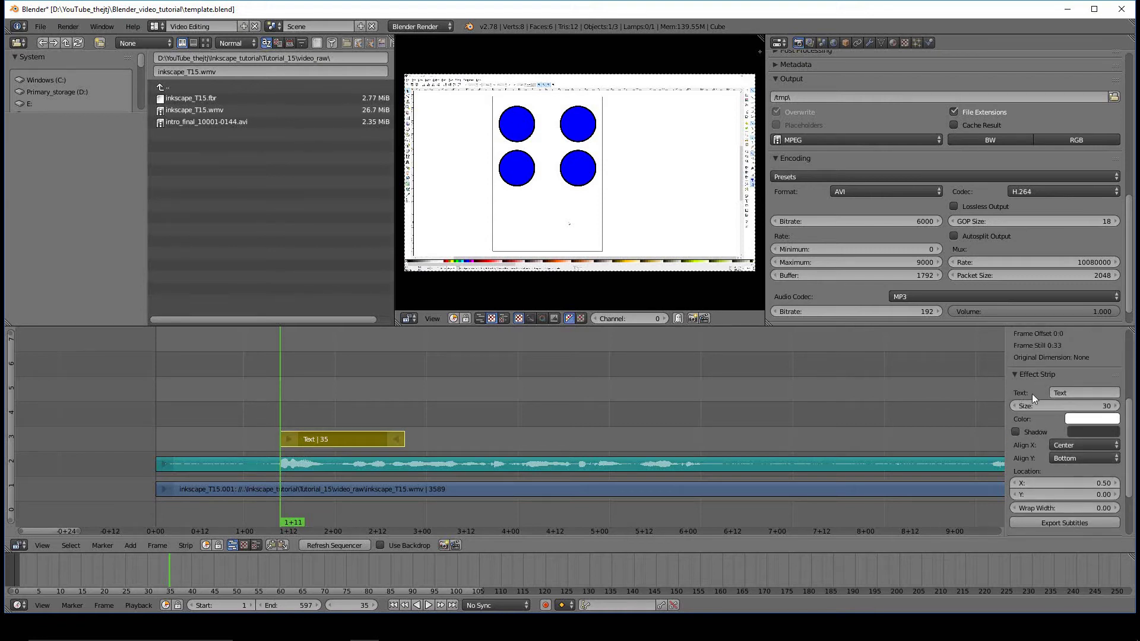
Change the strip's text to 'TheJTJ' and preview it at frame 52
left_click(1074, 393)
type("TheJTJ")
key("Return")
left_click_drag(283, 407, 344, 410)
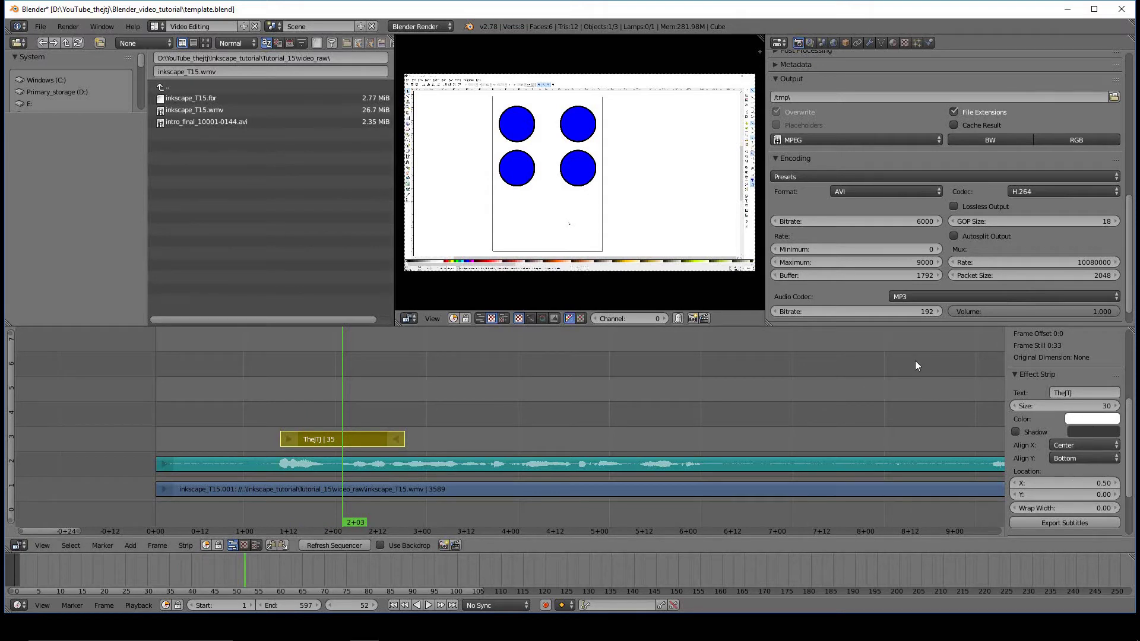
Set the text colour to 0.4 grey and the font size to 323
left_click(1093, 419)
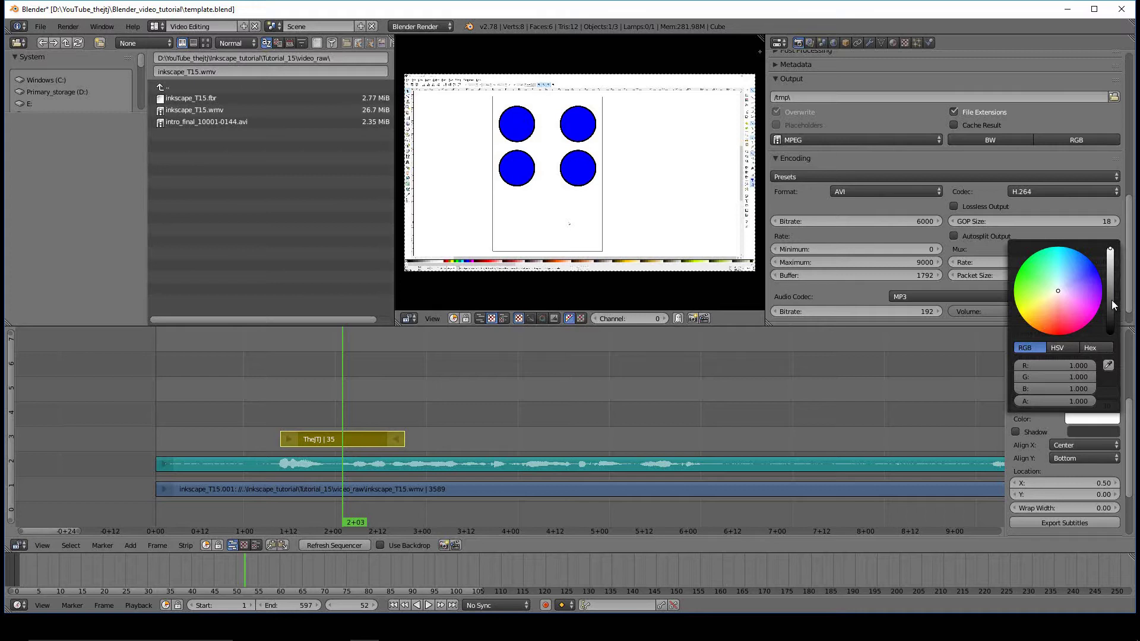
left_click_drag(1112, 254, 1111, 300)
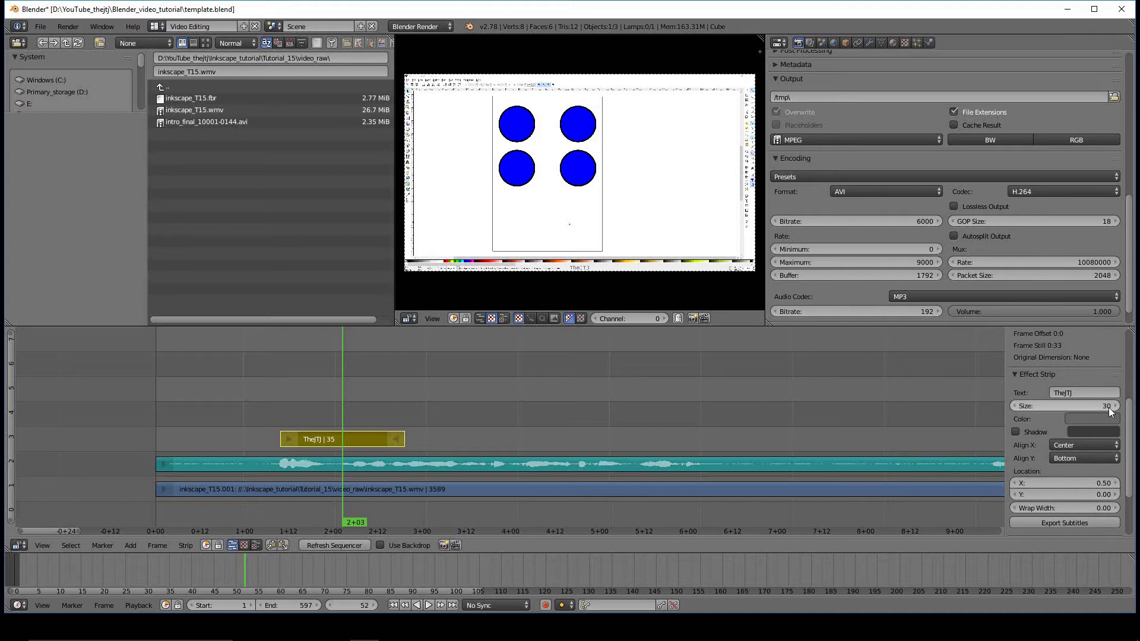
left_click_drag(1116, 409, 1139, 408)
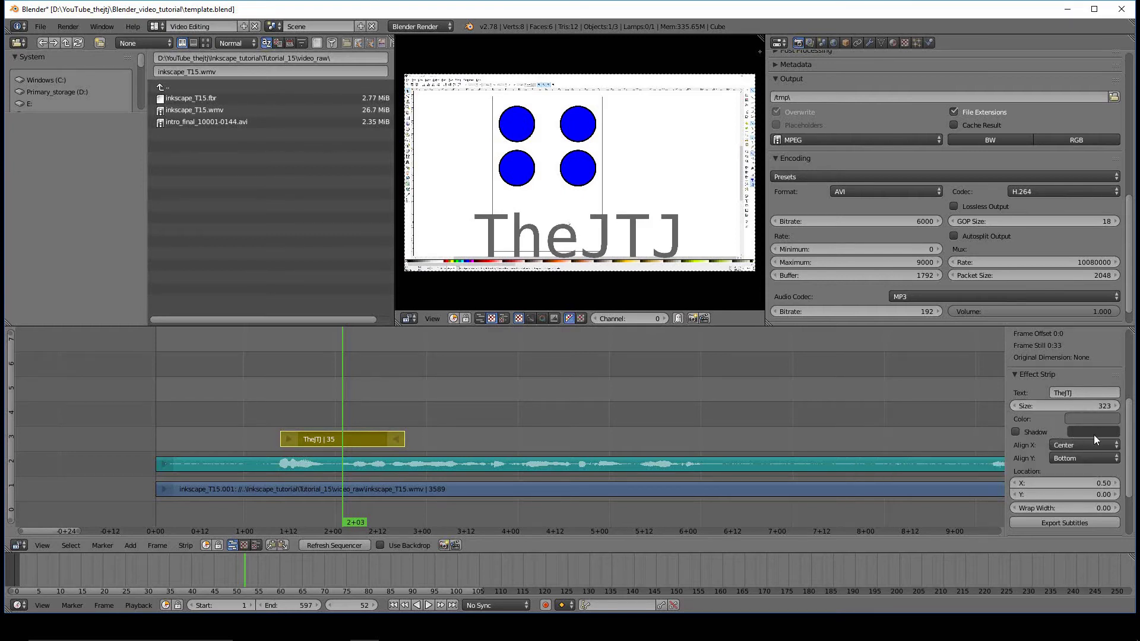
Enable the text's drop shadow and set horizontal alignment to Center
left_click(1015, 432)
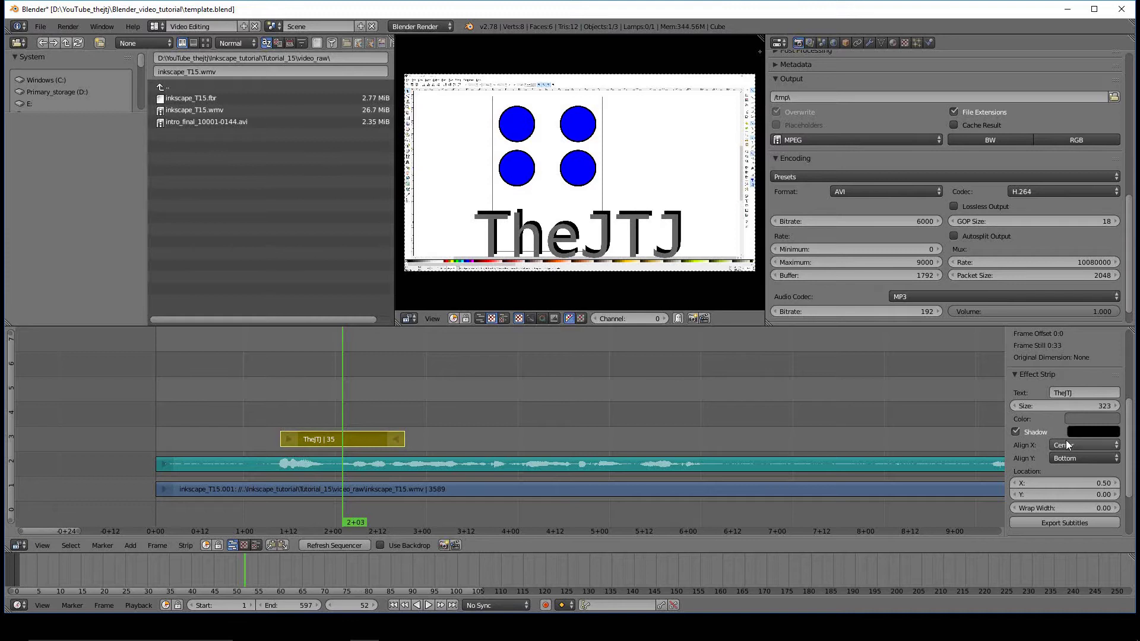
scroll(1069, 465, "down", 1)
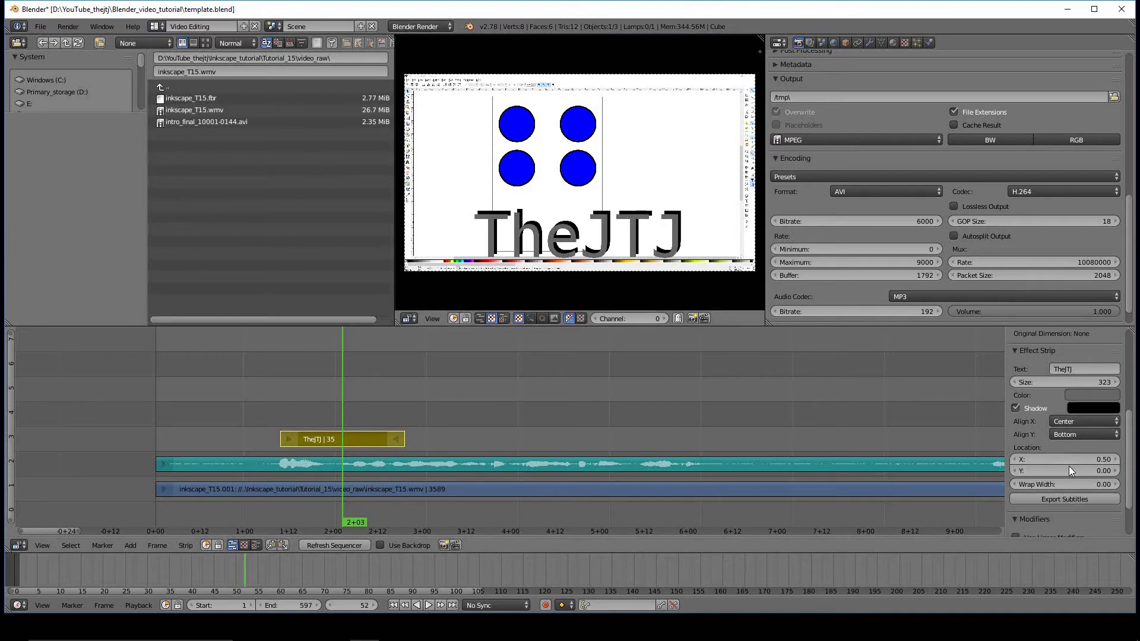
left_click(1099, 421)
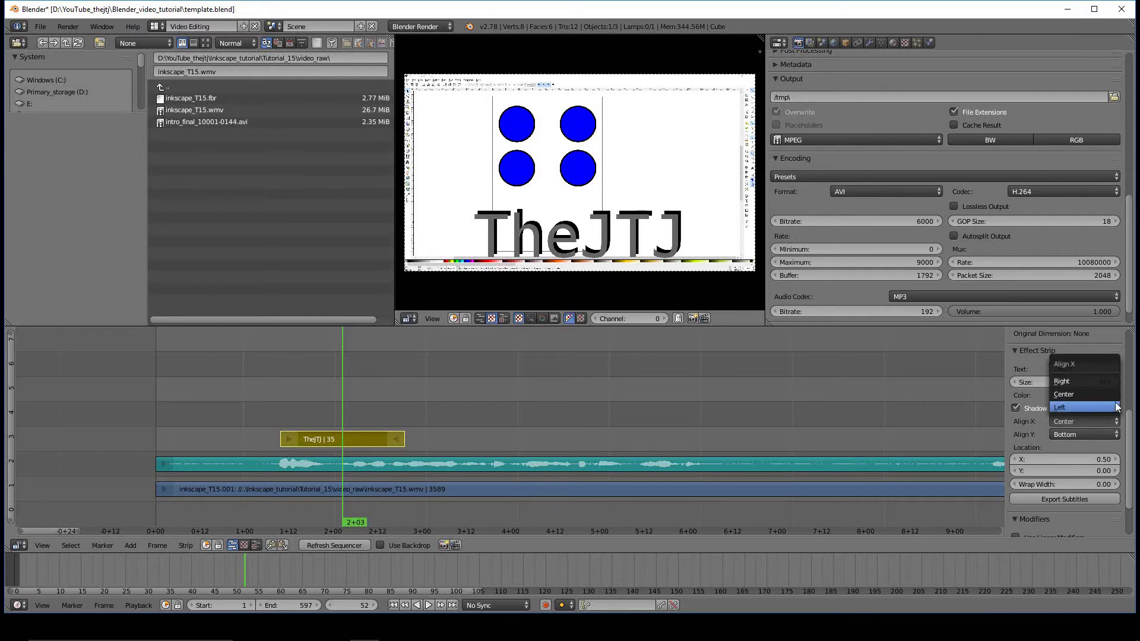
left_click(1105, 409)
left_click(1117, 423)
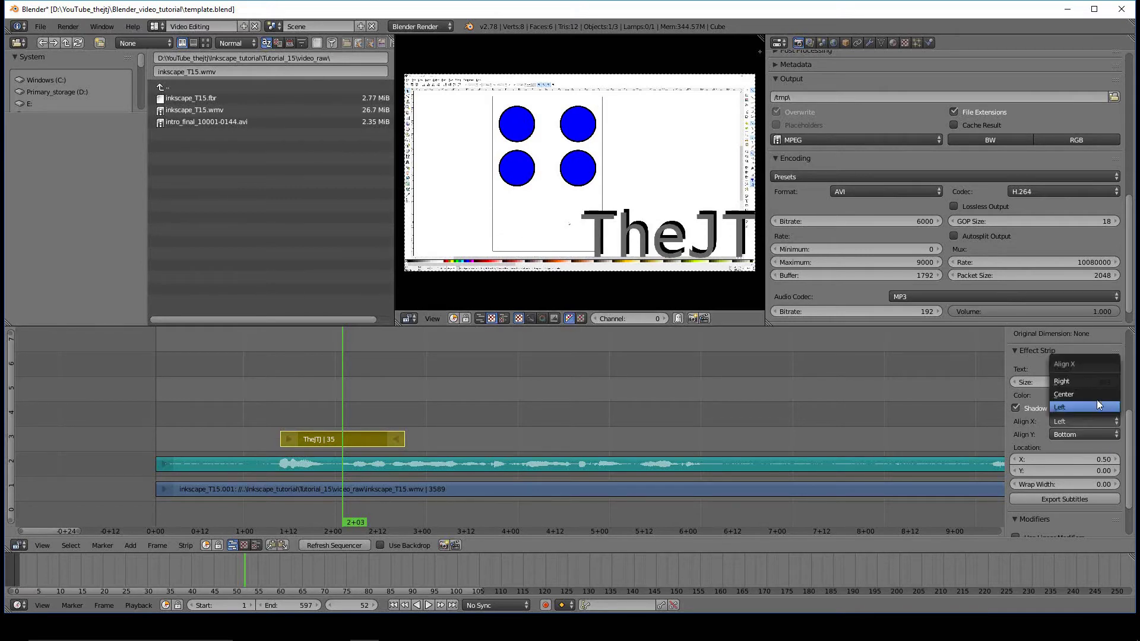
left_click(1095, 383)
left_click(1113, 425)
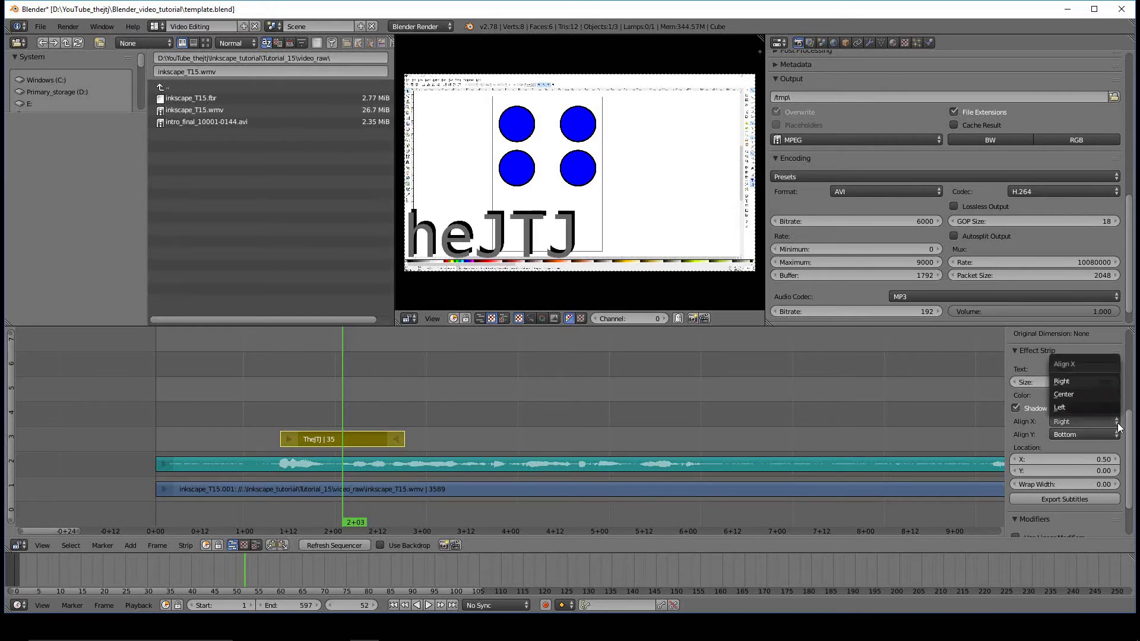
left_click(1094, 393)
scroll(1068, 450, "down", 1)
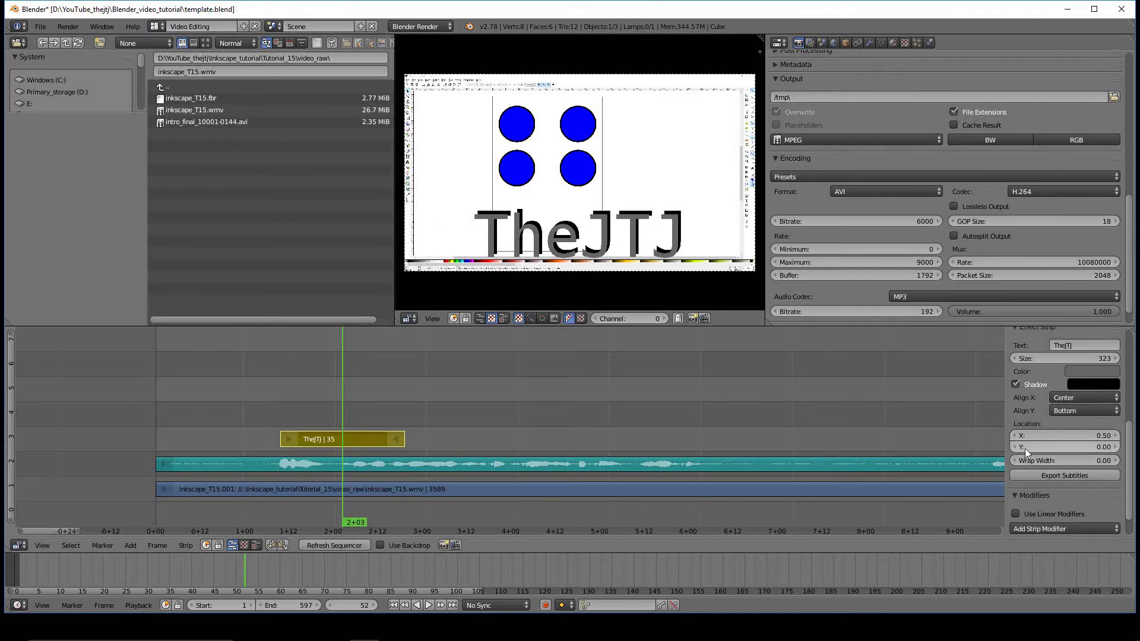
Set the text's Location X to 0.50
left_click(1057, 435)
type("0.45")
key("Return")
mouse_move(1057, 436)
left_mouse_down()
mouse_move(1078, 436)
mouse_move(1047, 436)
mouse_move(1059, 435)
left_mouse_up()
left_click(1115, 437)
scroll(1094, 456, "down", 2)
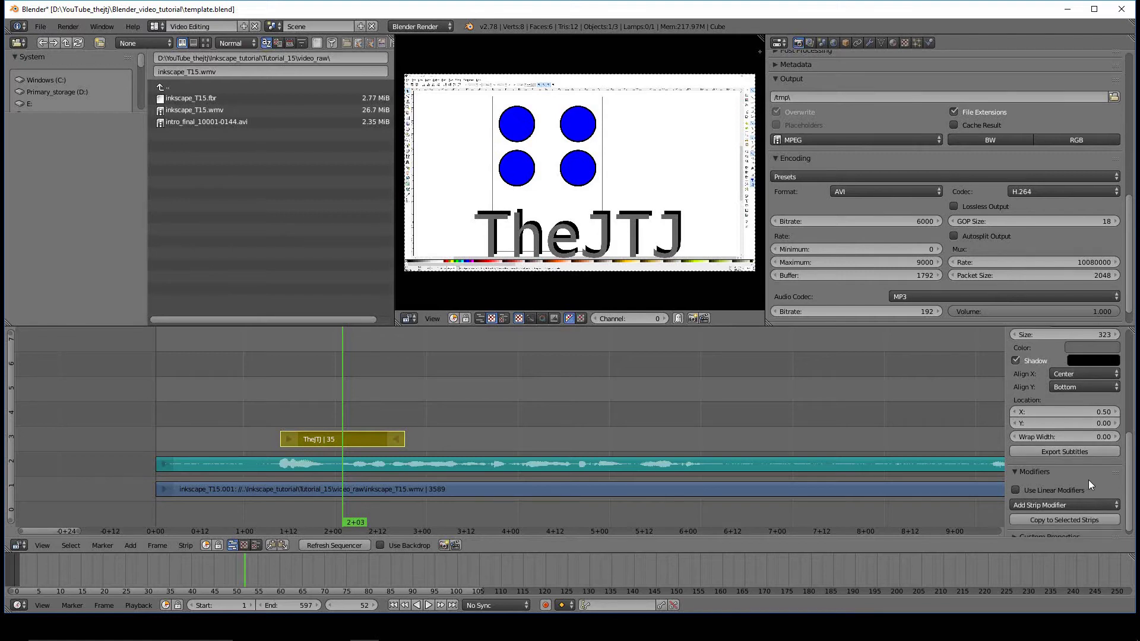
scroll(1089, 480, "up", 4)
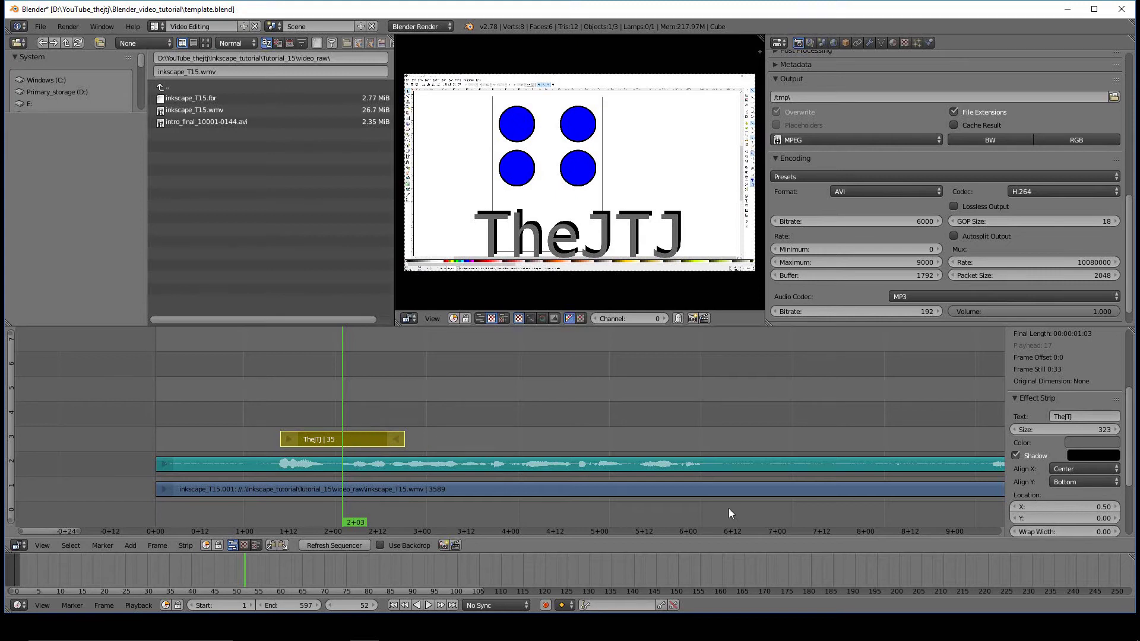
Play from just before the text strip to watch the title appear, then return to frame 35
scroll(1023, 496, "down", 2)
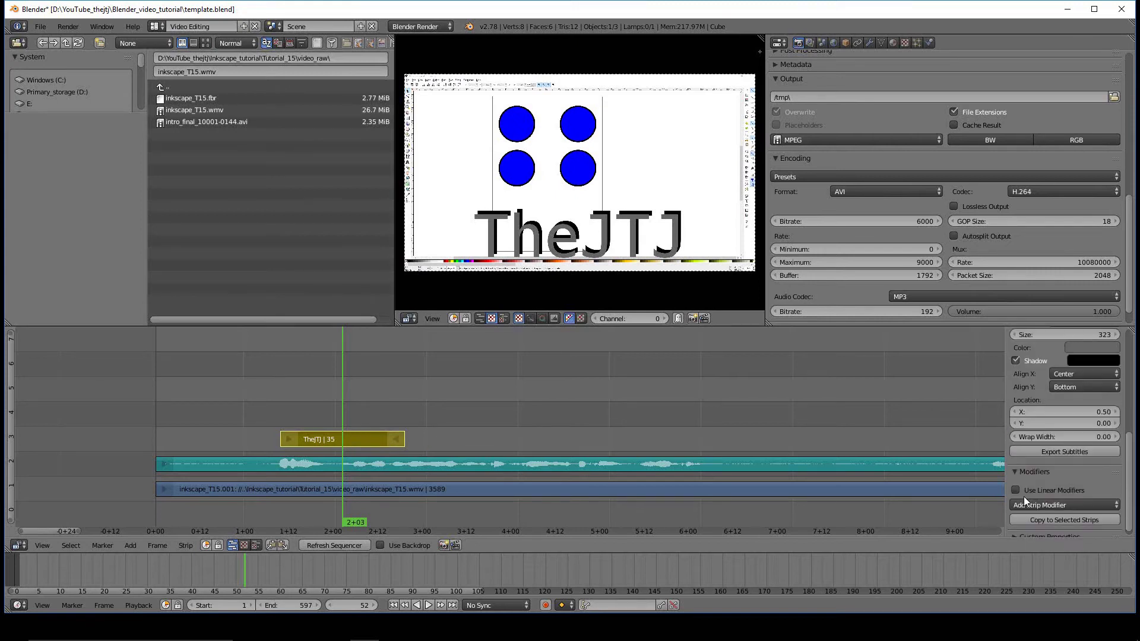
scroll(1023, 496, "up", 3)
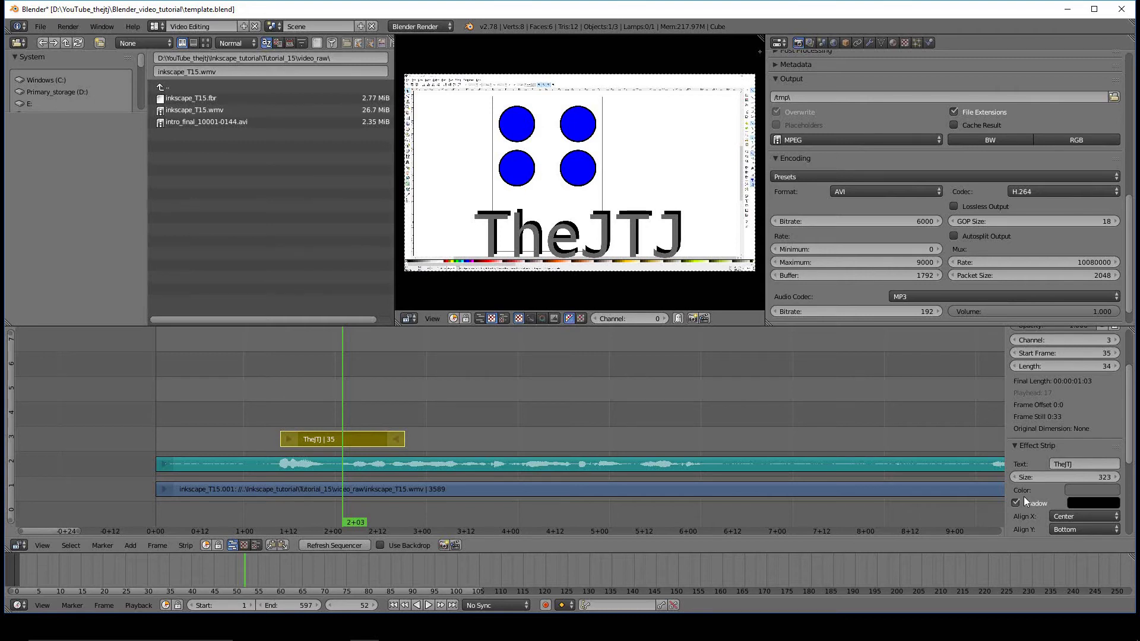
scroll(1039, 497, "up", 3)
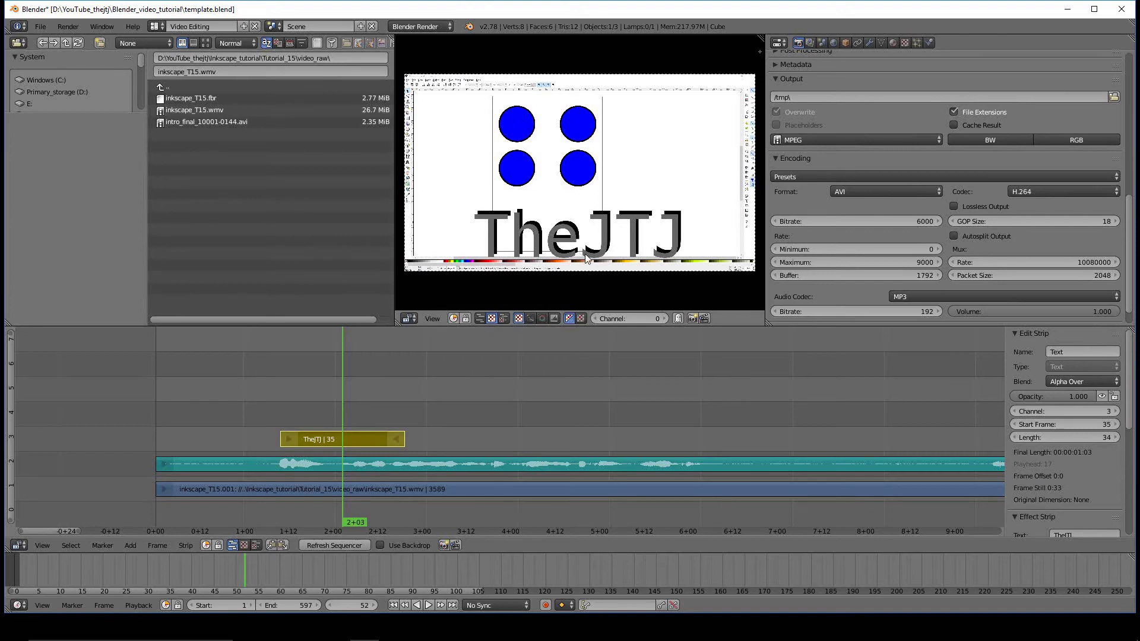
left_click(254, 402)
key("alt+a")
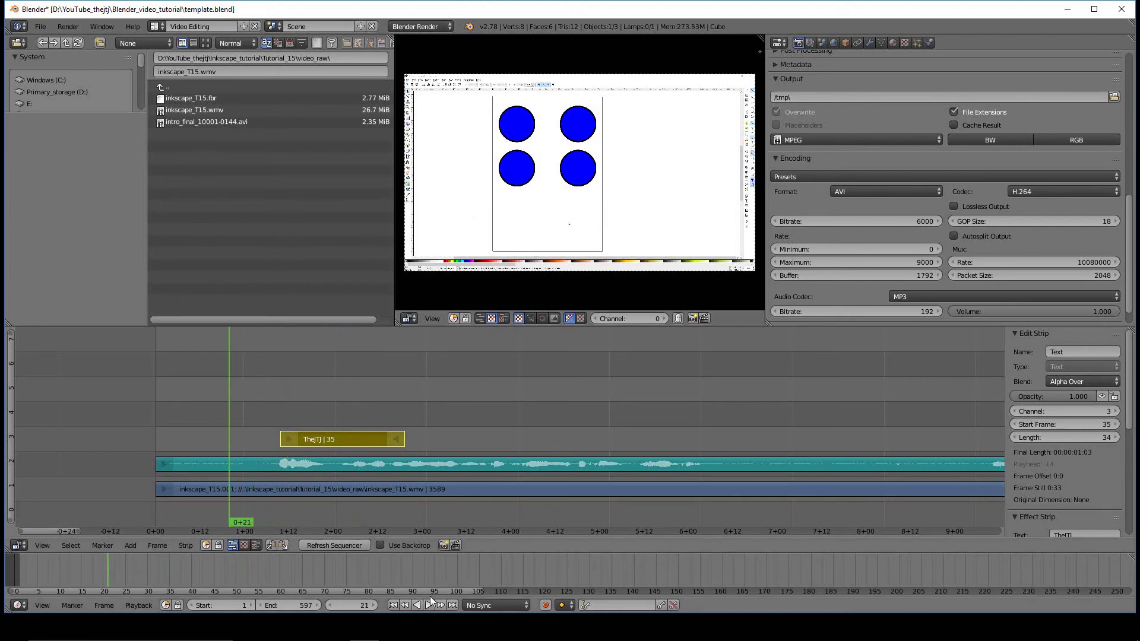
left_click(427, 602)
left_click(423, 605)
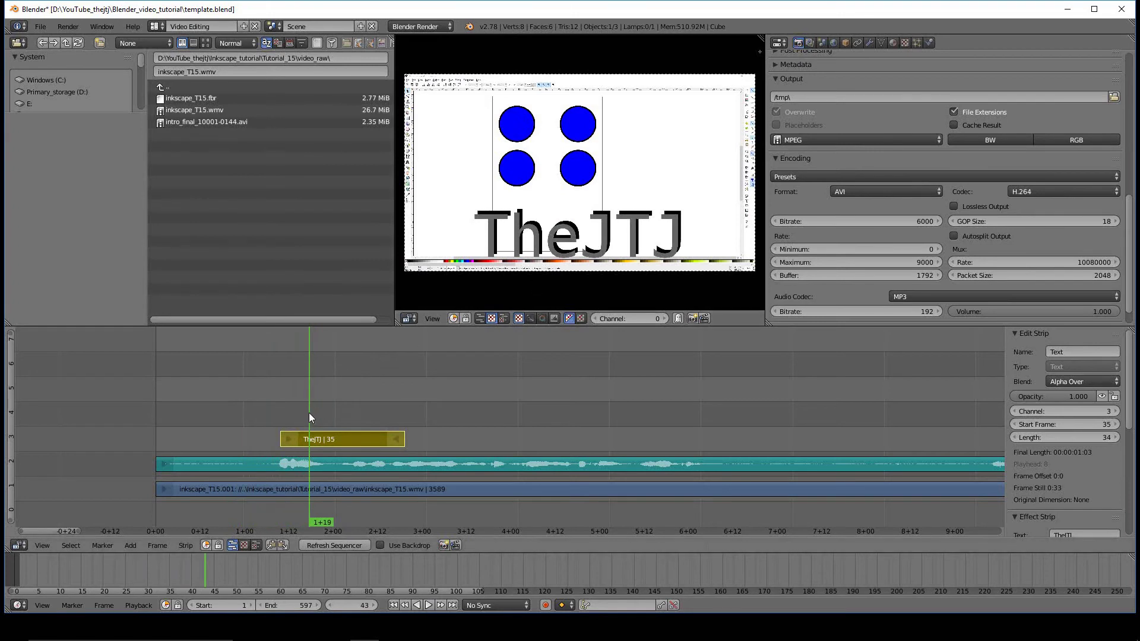
left_click_drag(309, 418, 279, 417)
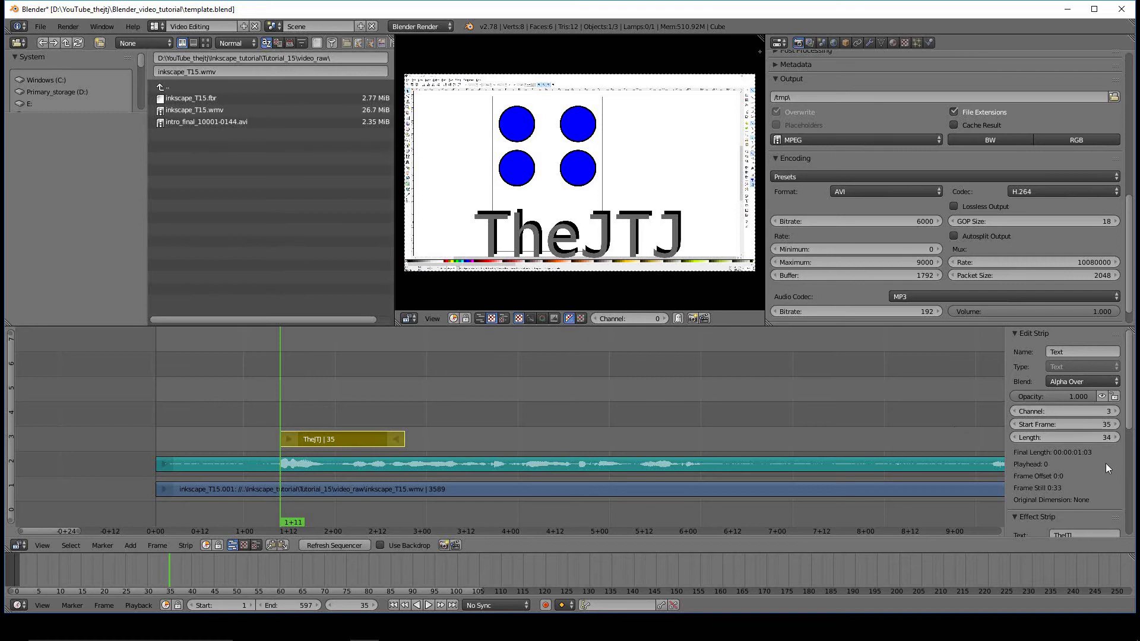
left_click(408, 318)
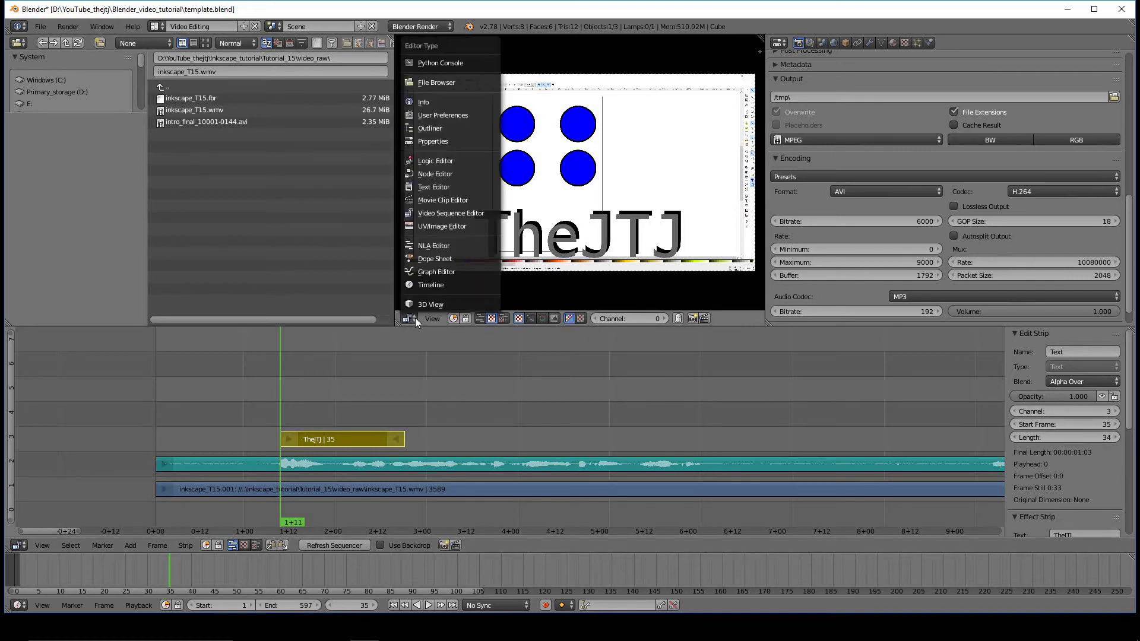
Show the Graph Editor and keyframe the text strip's opacity at 0 on frame 35
left_click(428, 275)
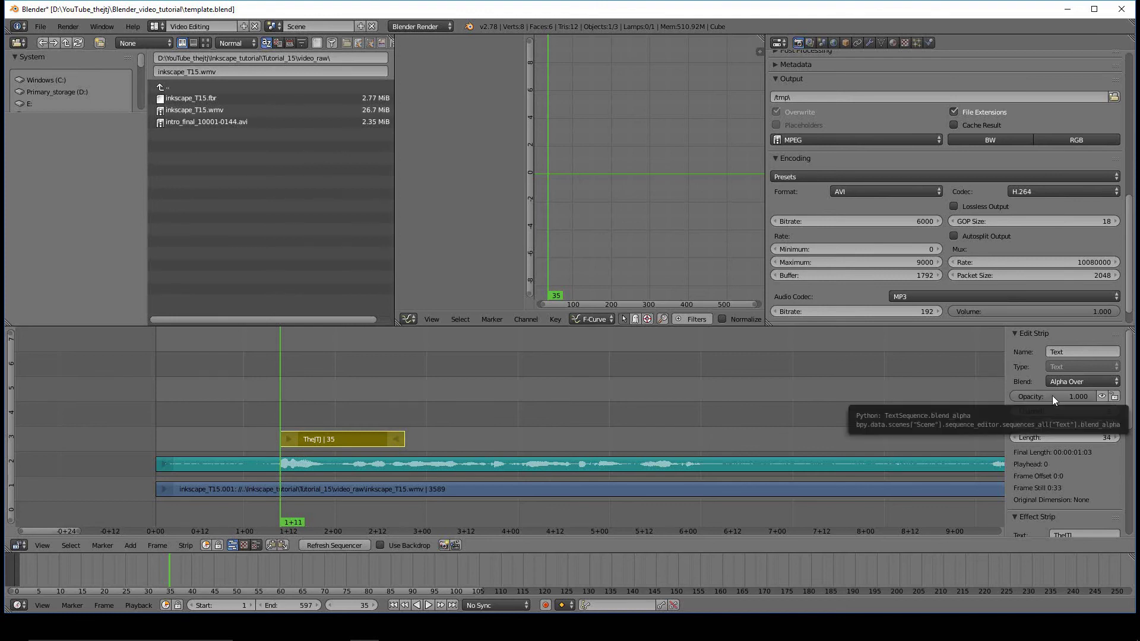
left_click(1075, 398)
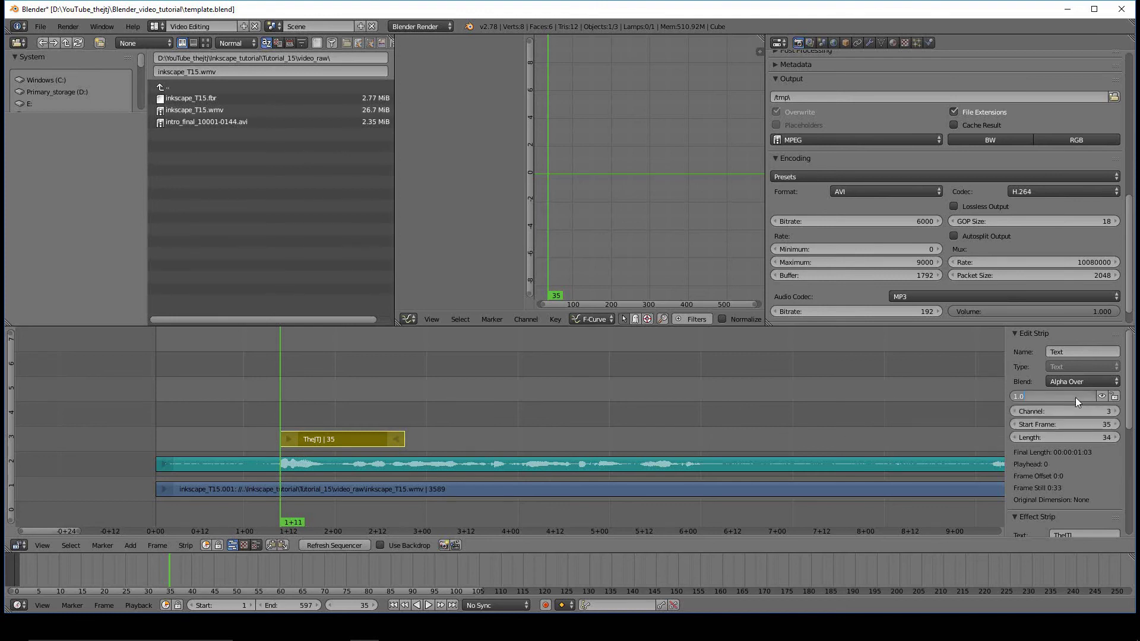
type("0")
key("Return")
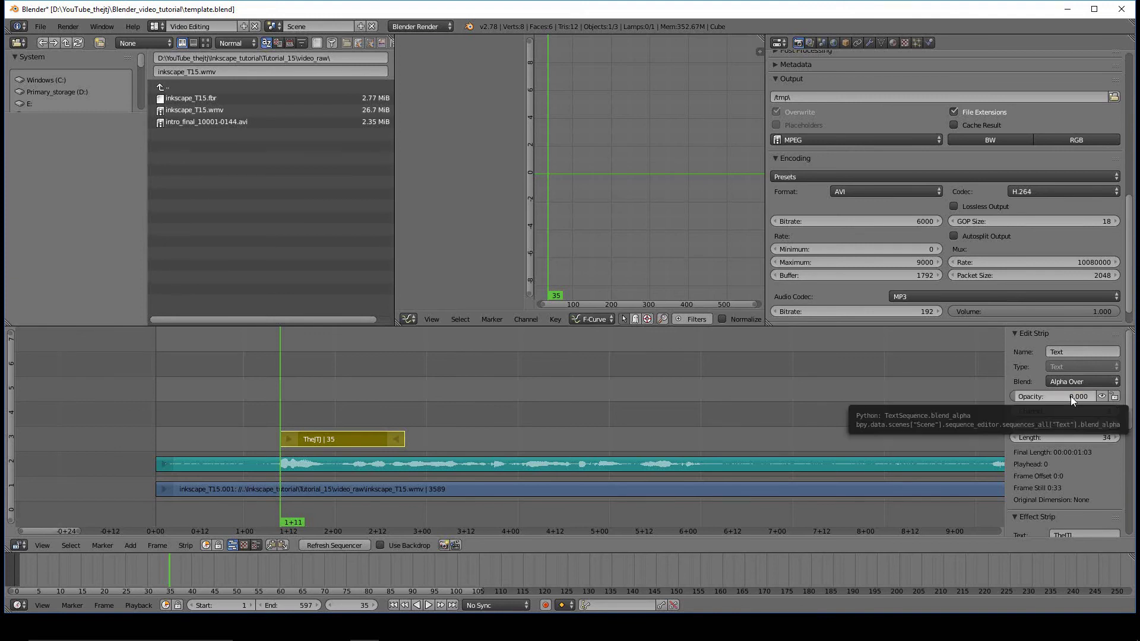
key("i")
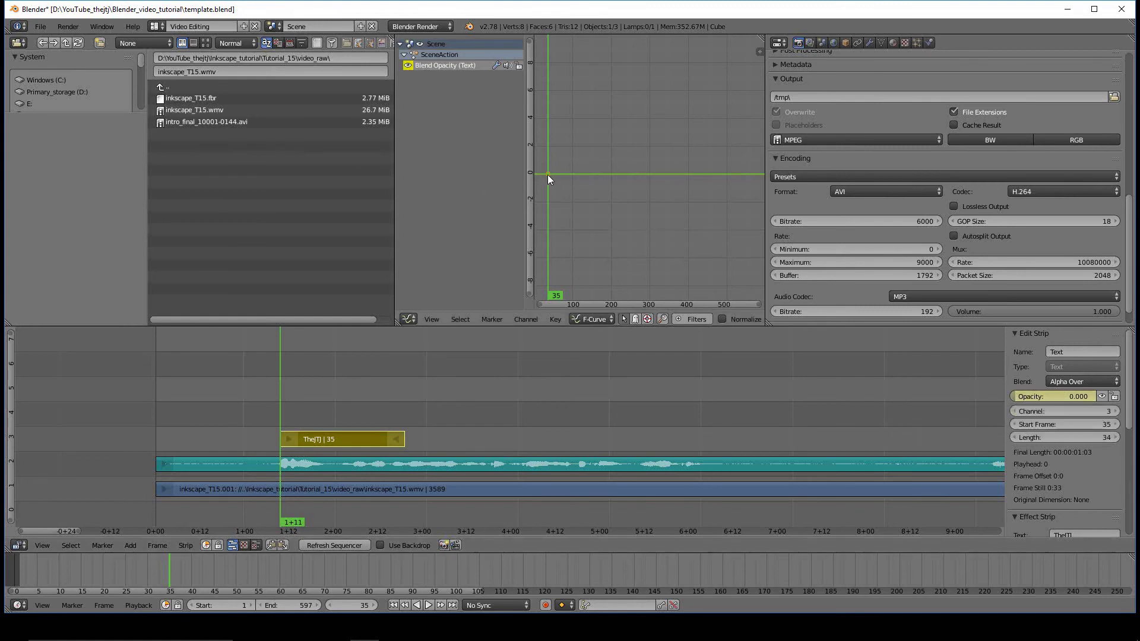
Keyframe the opacity at 1 on frame 50, then return to frame 32
left_click_drag(286, 418, 334, 420)
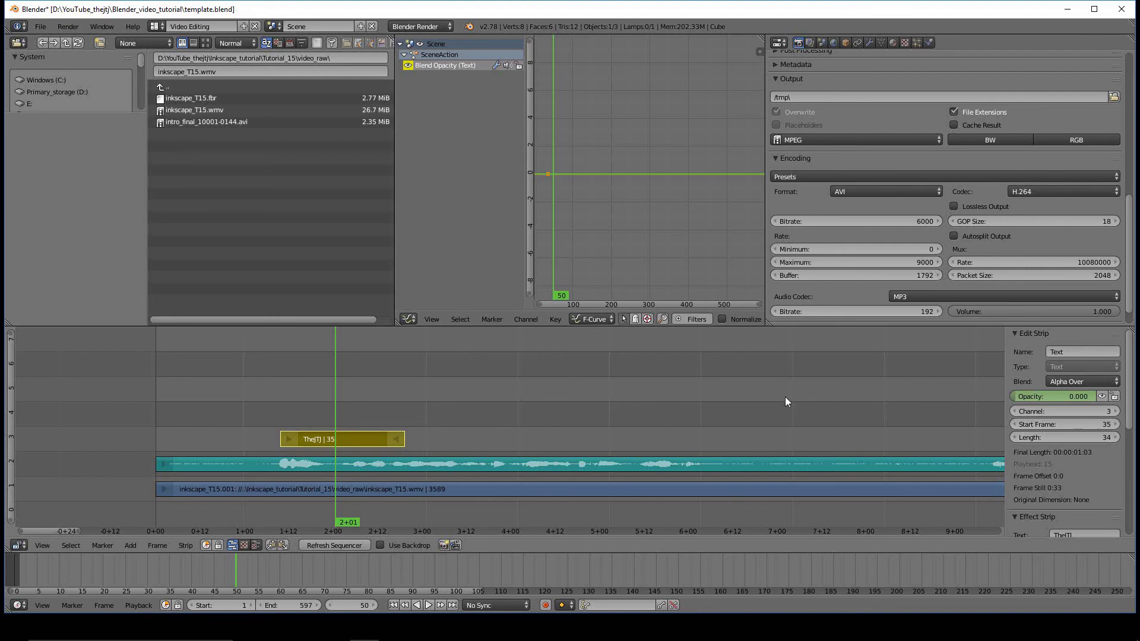
left_click(1077, 397)
type("1")
key("Return")
key("i")
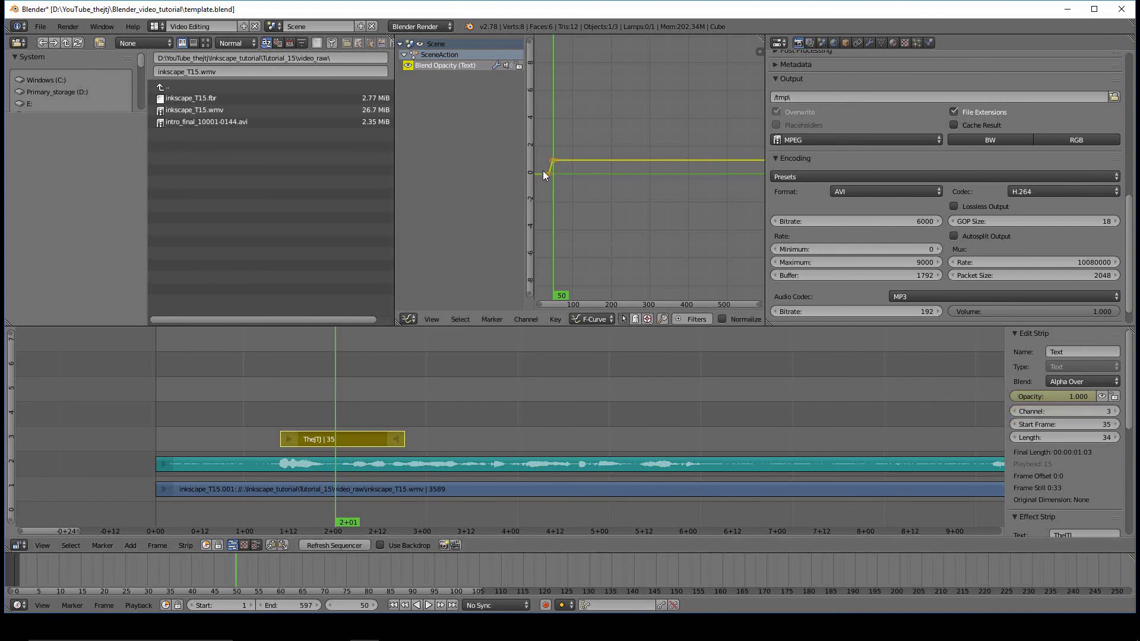
left_click_drag(553, 154, 547, 149)
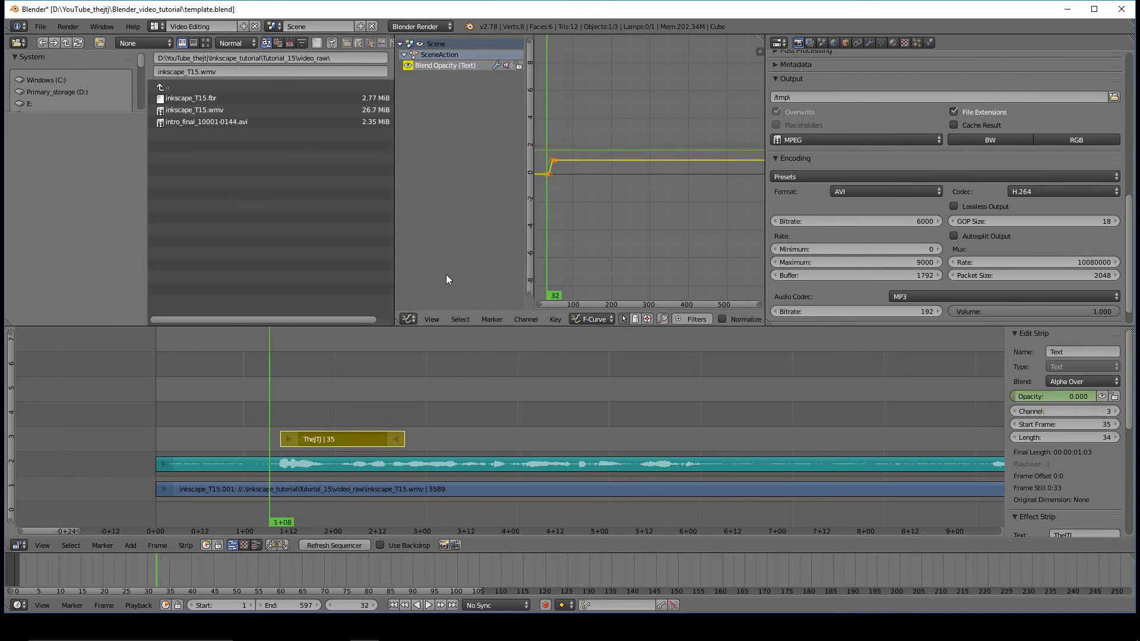
Restore the sequencer preview and play the fade-in from frame 33 to frame 65
left_click(408, 319)
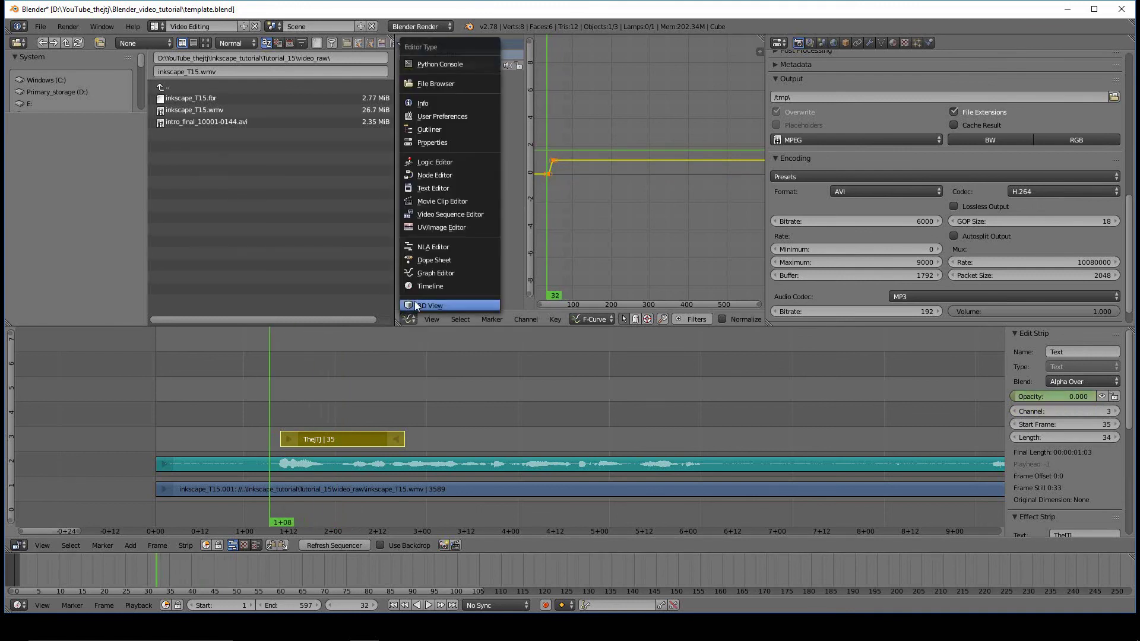
left_click(429, 213)
left_click_drag(269, 414, 351, 417)
left_click(272, 423)
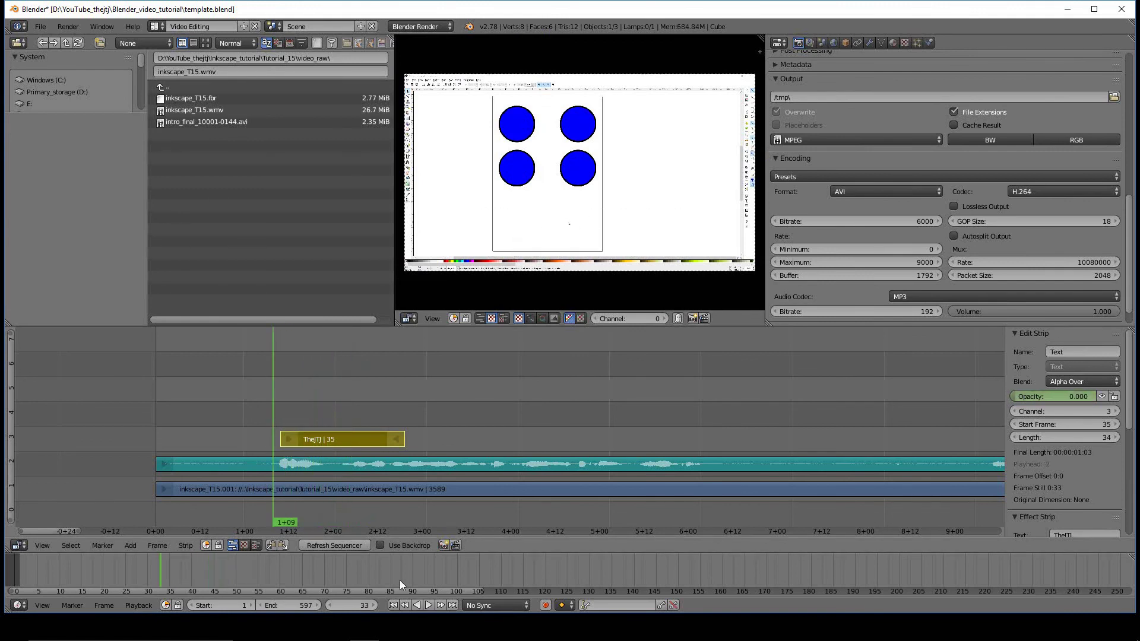
left_click(427, 605)
left_click(424, 605)
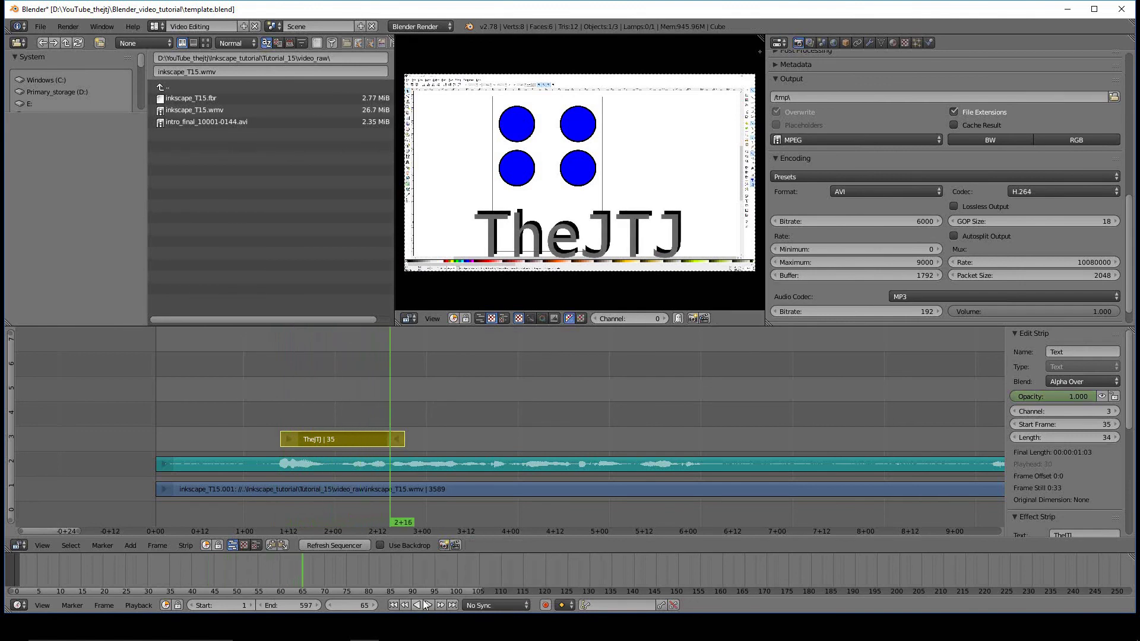